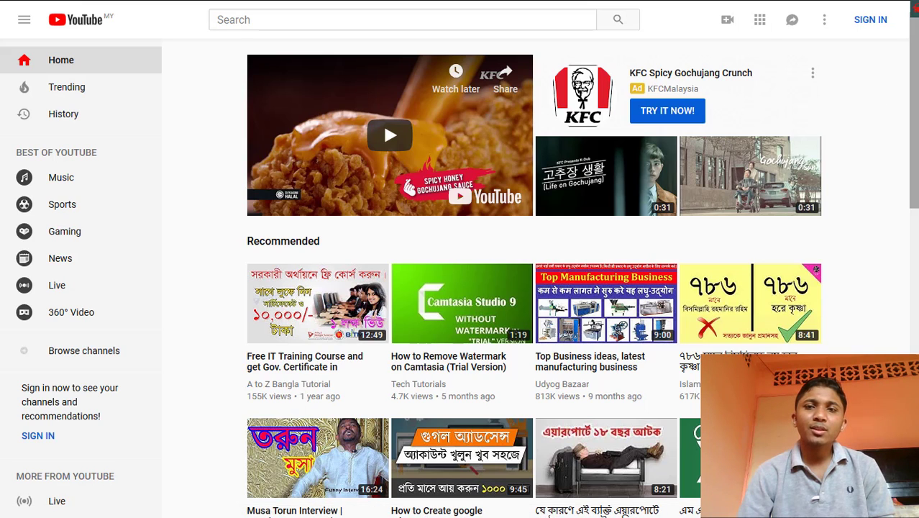
# Step: Sign in to YouTube and open the form for creating a new channel from the account settings
pyautogui.click(871, 21)
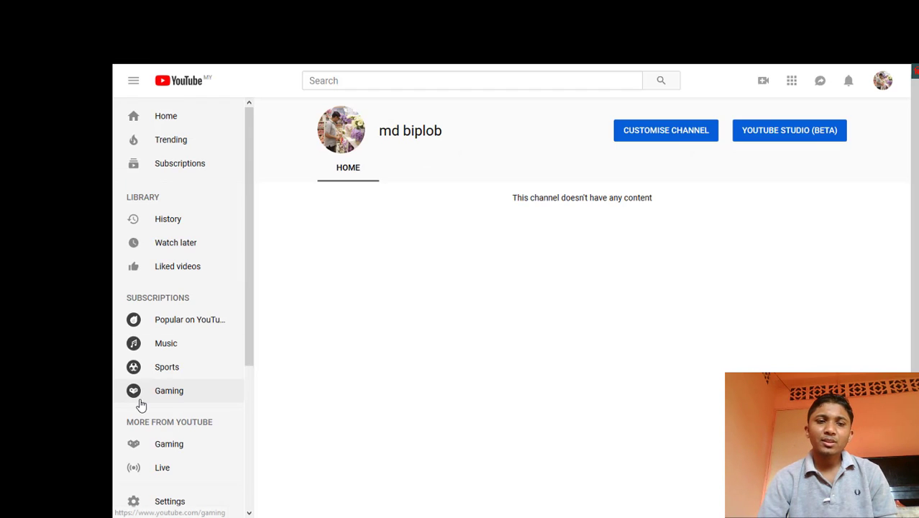
pyautogui.scroll(-3, 159, 407)
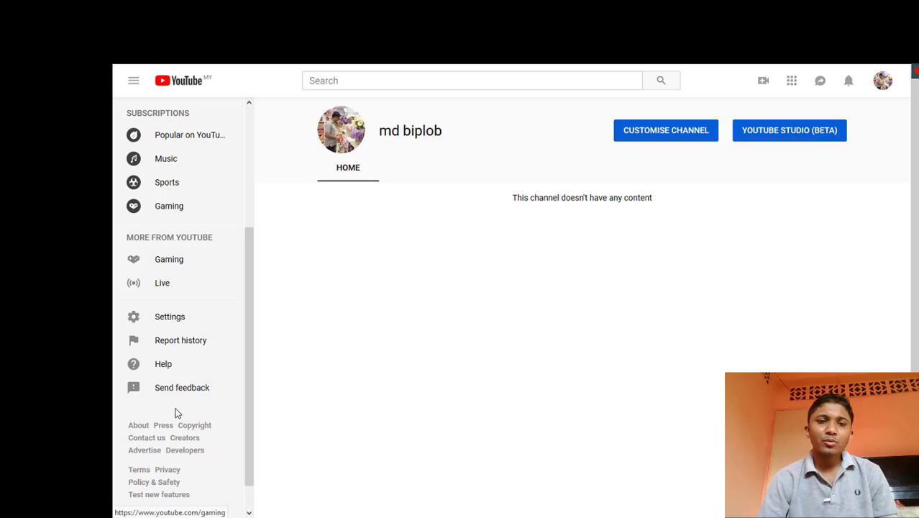
pyautogui.click(206, 317)
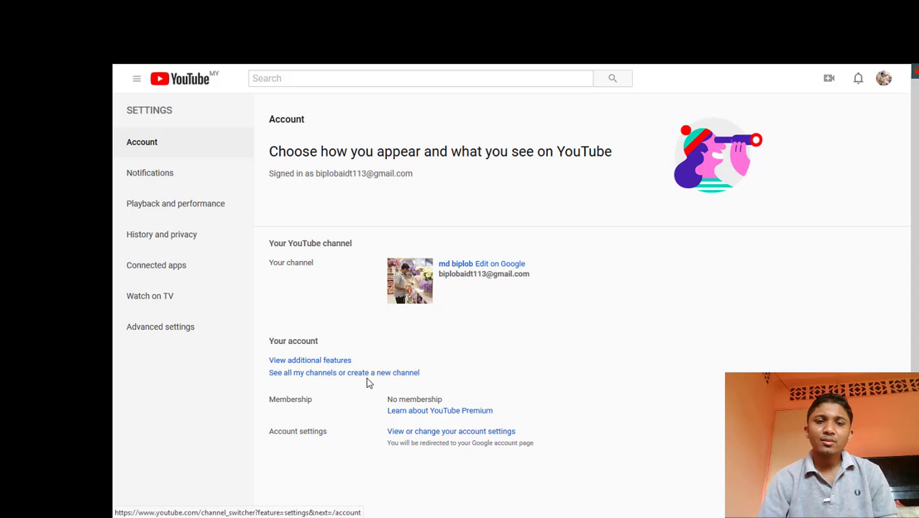
pyautogui.click(375, 375)
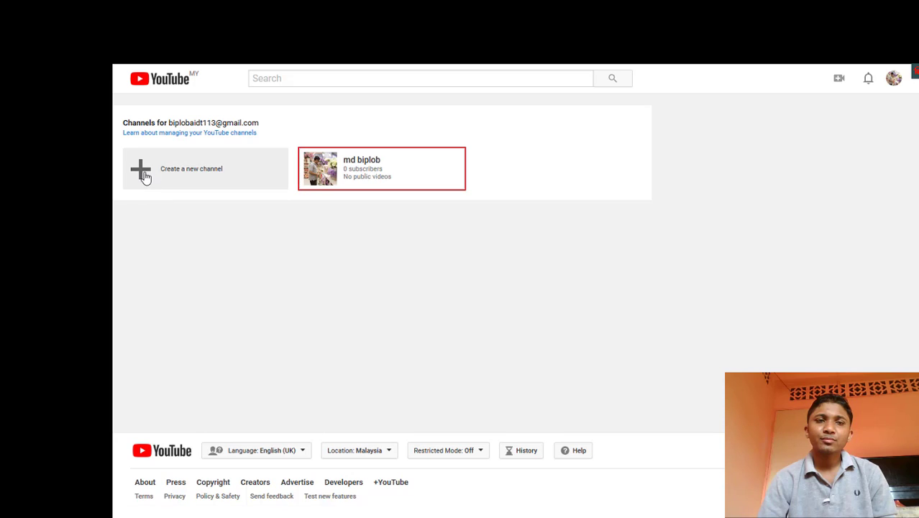
pyautogui.click(144, 176)
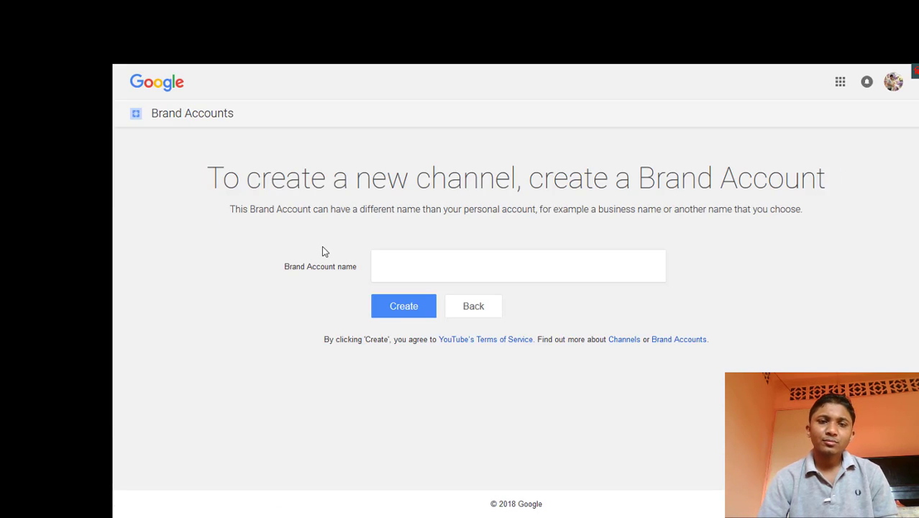
# Step: Create the new channel with the Brand Account name YOUTUBE ACQUIRE
pyautogui.click(412, 271)
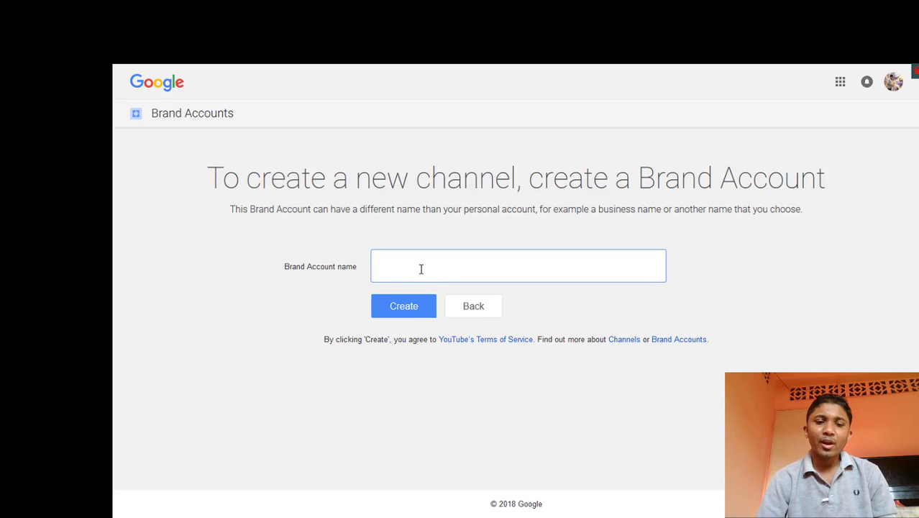
pyautogui.write('Y')
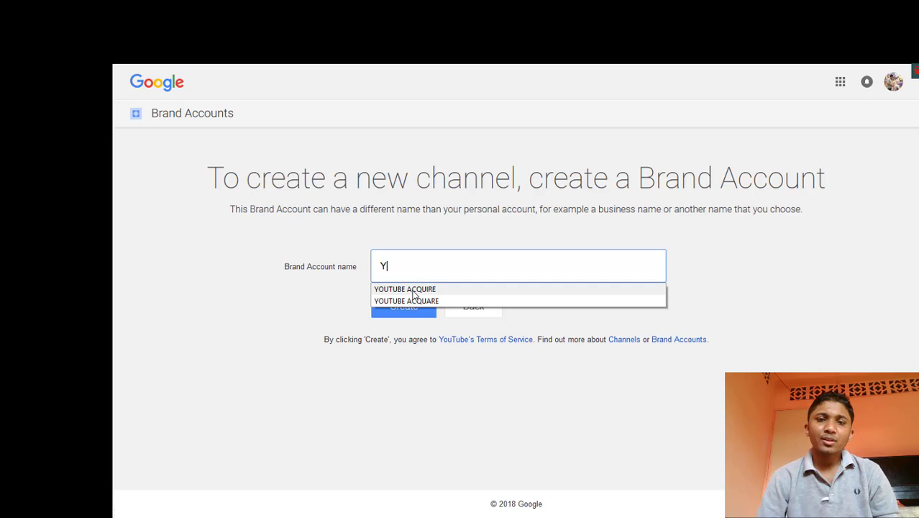
pyautogui.click(414, 289)
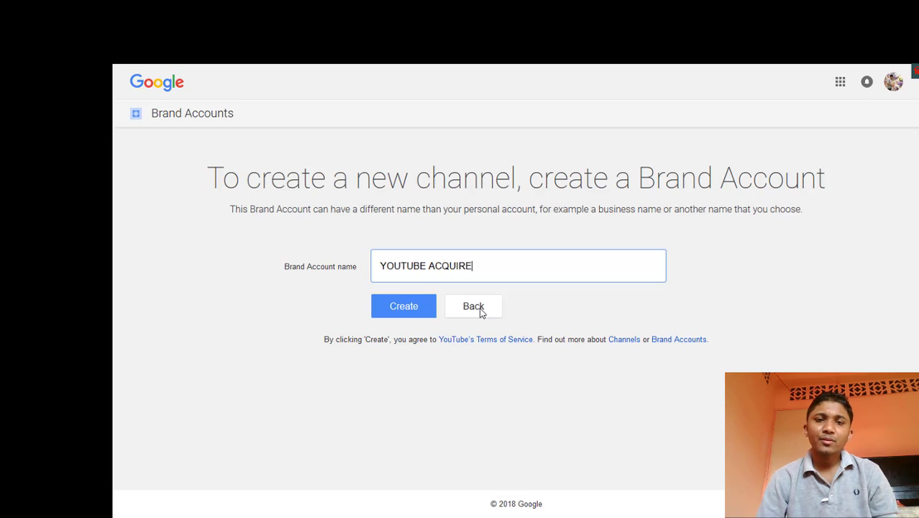
pyautogui.click(405, 311)
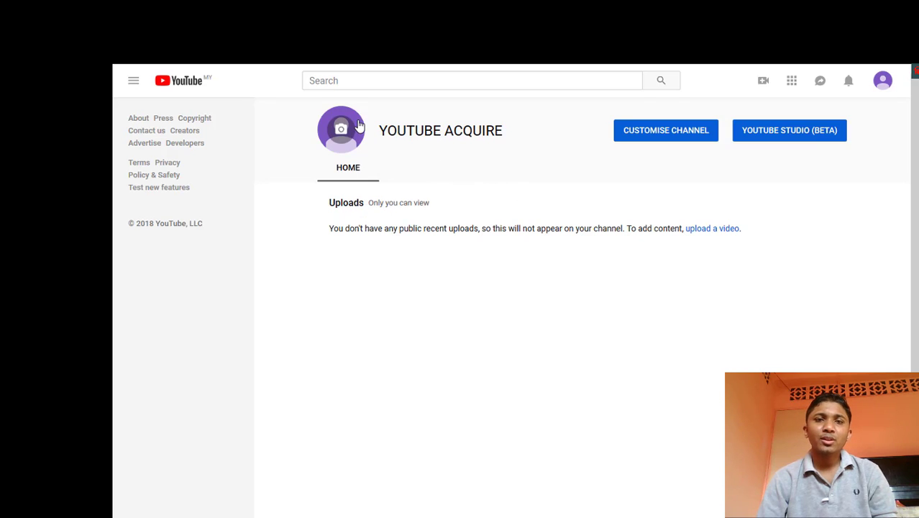
# Step: Upload the photo of the man seated in a garden from drive C's MY FILE folder as channel icon, moving its crop area slightly up
pyautogui.click(342, 133)
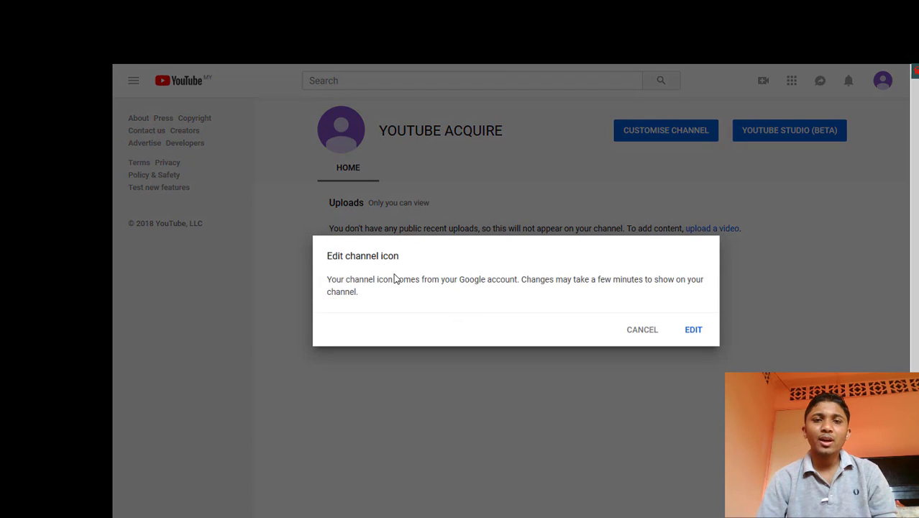
pyautogui.click(696, 338)
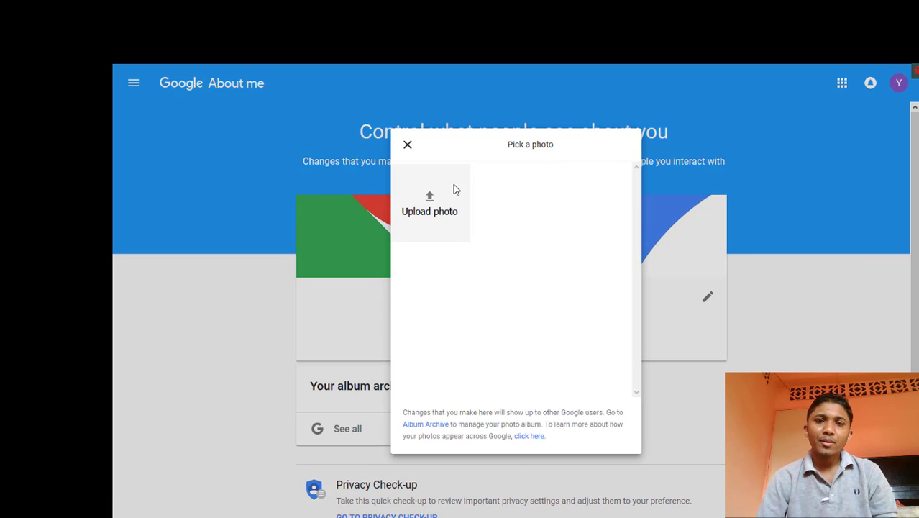
pyautogui.click(408, 146)
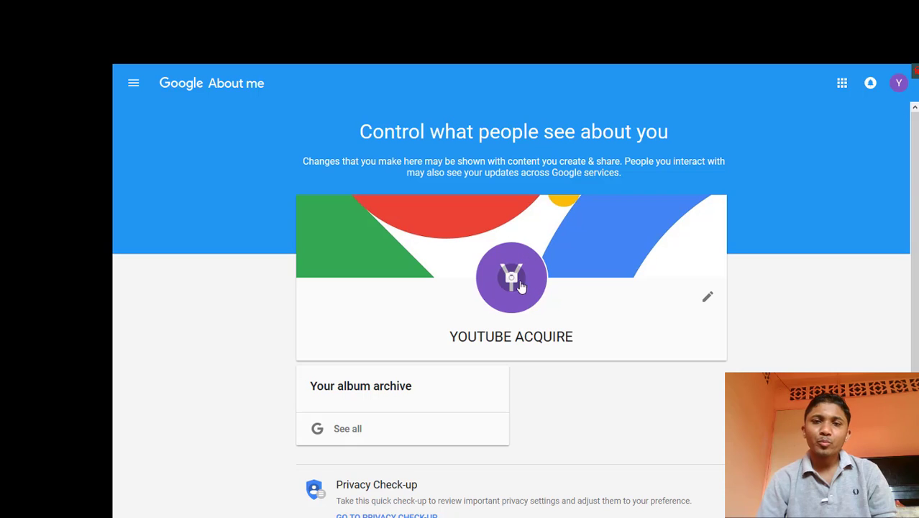
pyautogui.click(530, 277)
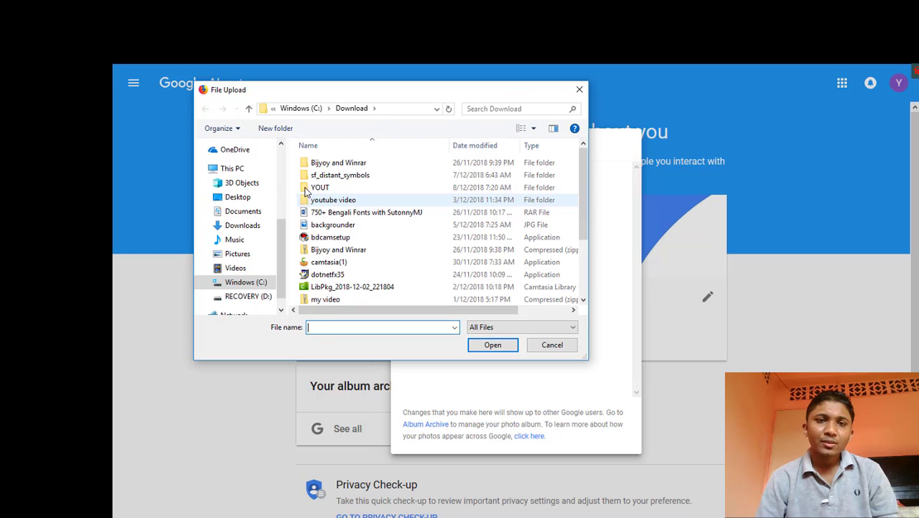
pyautogui.click(231, 168)
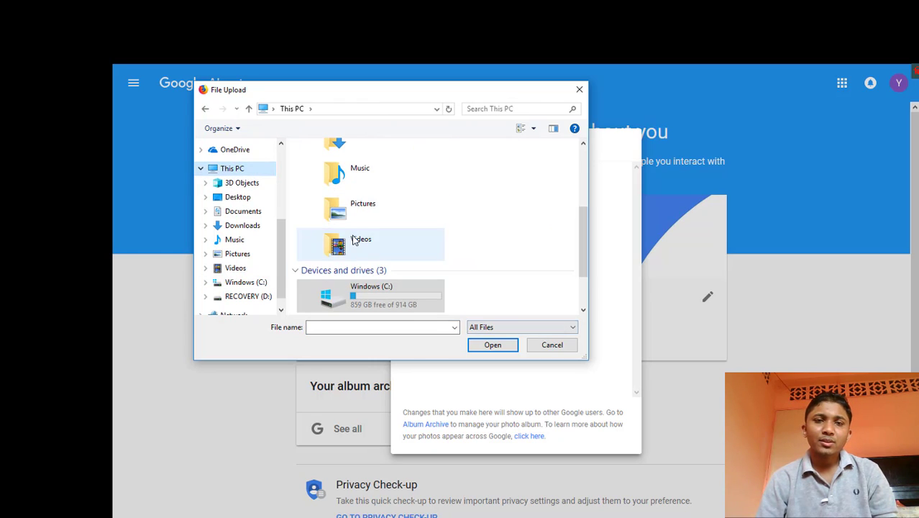
pyautogui.doubleClick(370, 297)
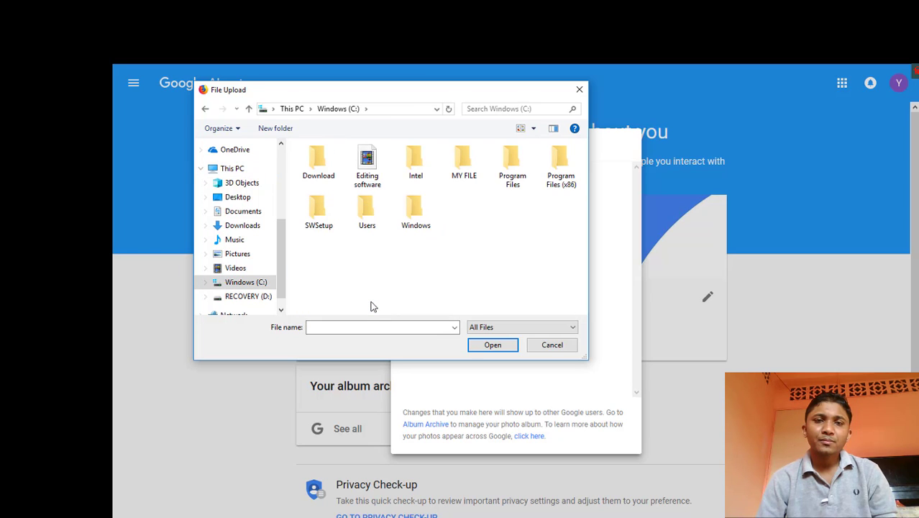
pyautogui.doubleClick(472, 171)
pyautogui.doubleClick(337, 160)
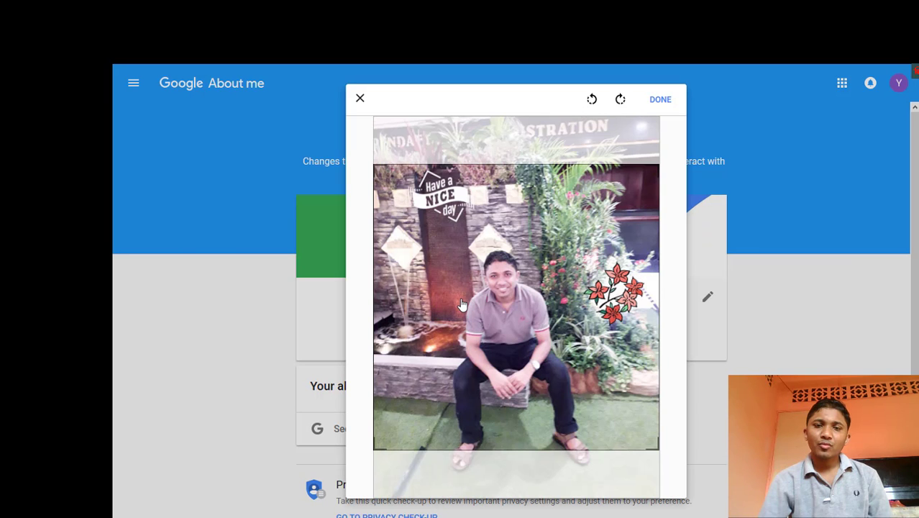
pyautogui.moveTo(462, 305); pyautogui.dragTo(464, 284)
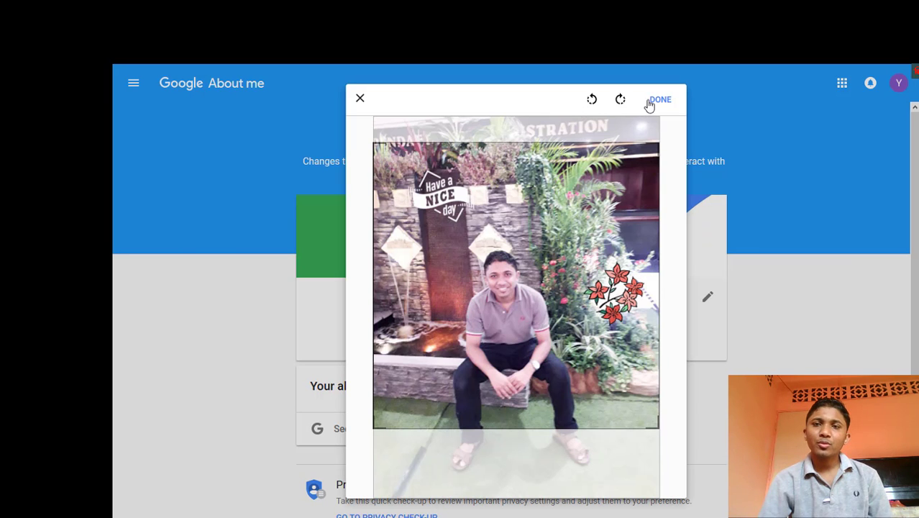
pyautogui.click(652, 102)
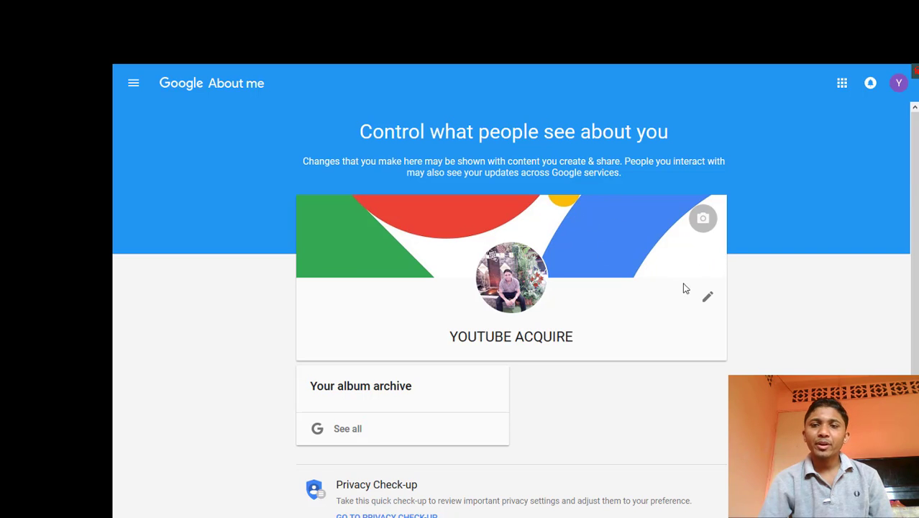
# Step: Replace the profile's cover photo with 20181128_194107 from the My Phone folder, moving the crop area slightly down, and save the profile
pyautogui.click(707, 302)
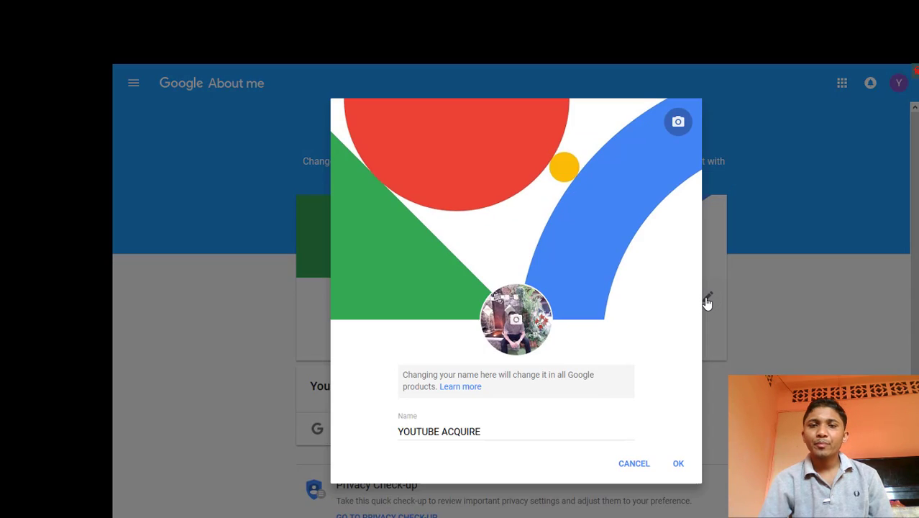
pyautogui.click(677, 124)
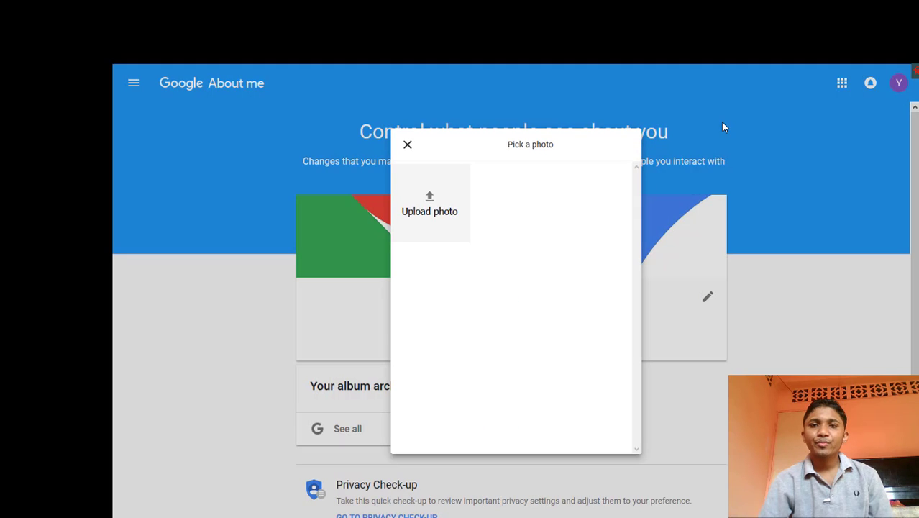
pyautogui.click(431, 199)
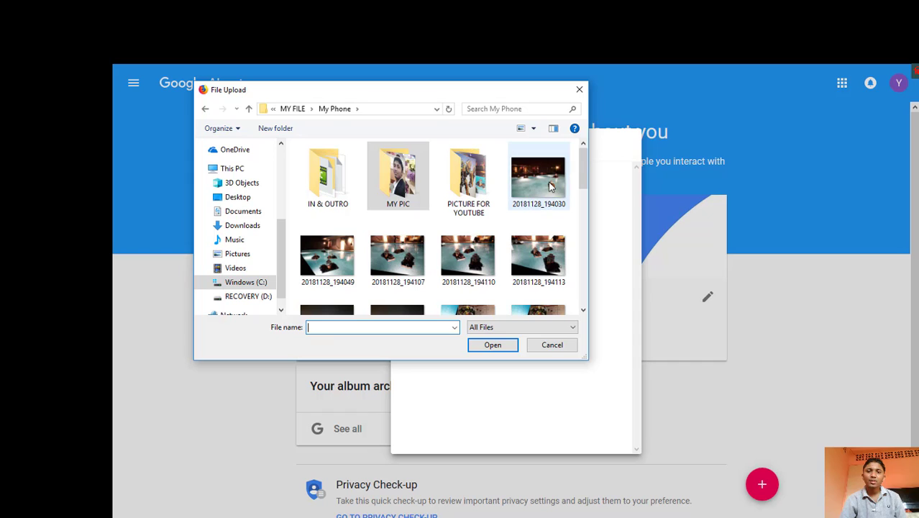
pyautogui.click(389, 266)
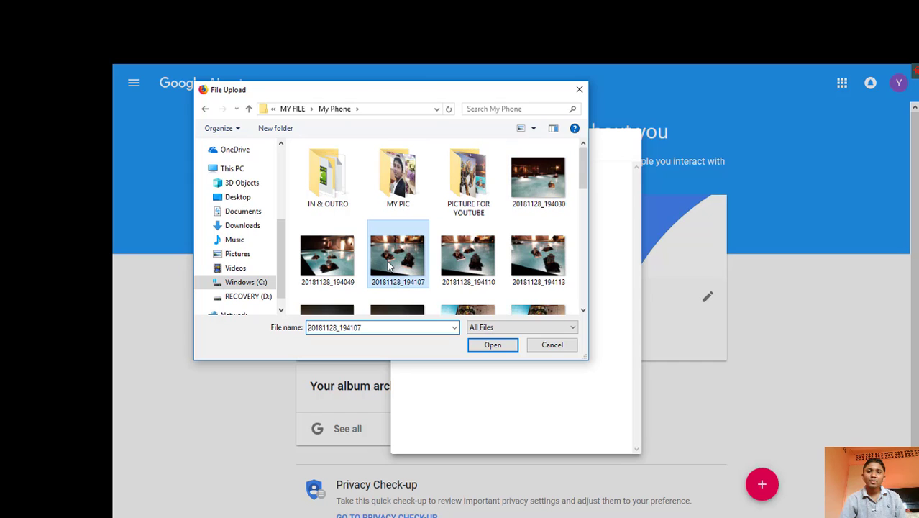
pyautogui.click(493, 345)
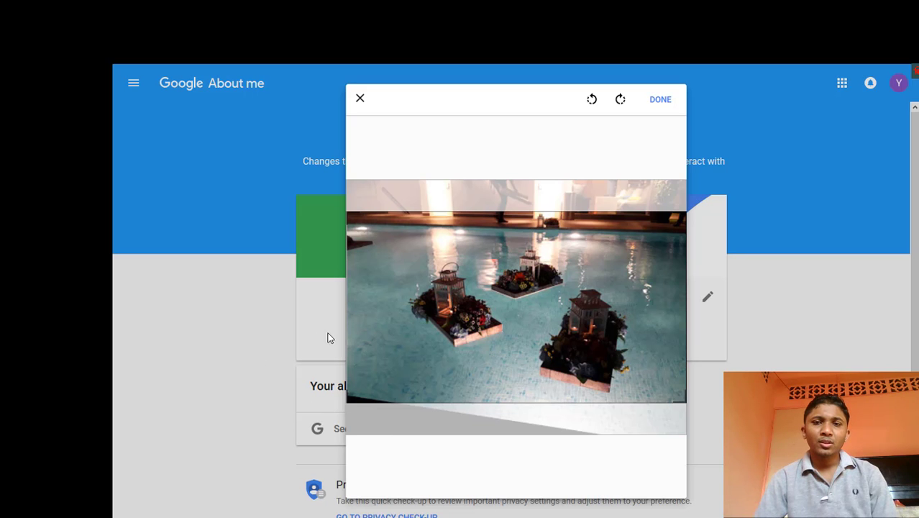
pyautogui.moveTo(573, 329); pyautogui.dragTo(574, 340)
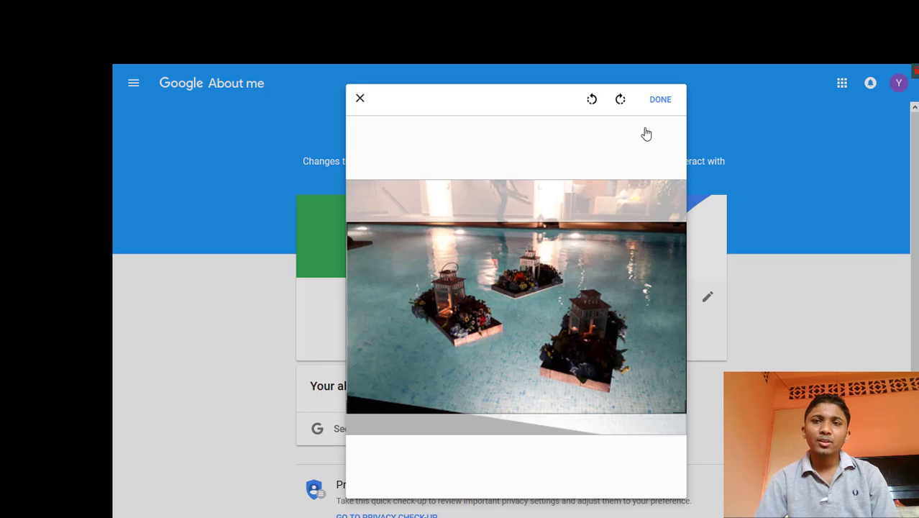
pyautogui.click(659, 100)
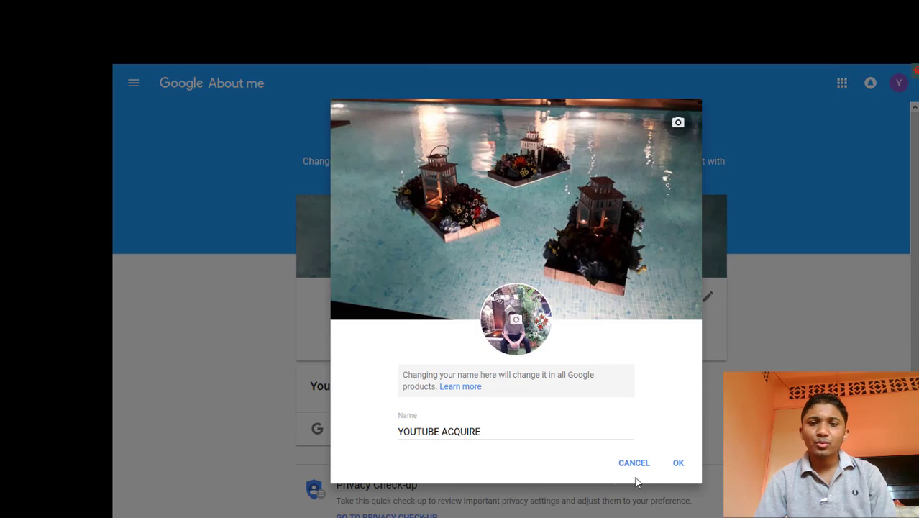
pyautogui.click(676, 465)
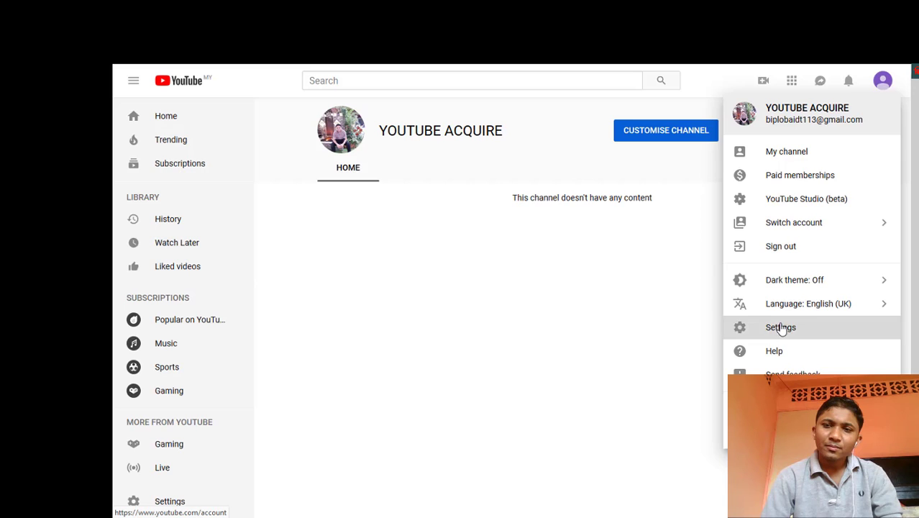
# Step: Open the YOUTUBE ACQUIRE account settings and go on to the advanced channel settings in Creator Studio
pyautogui.click(779, 324)
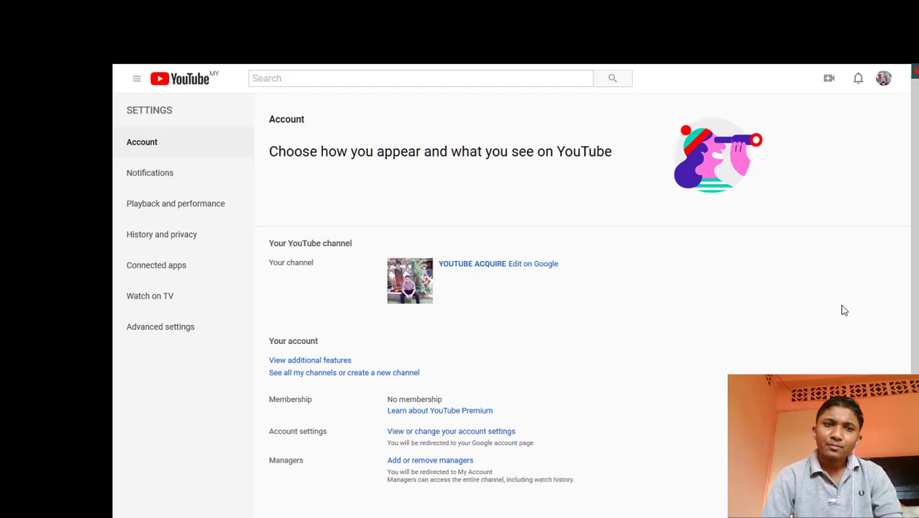
pyautogui.press('F11')
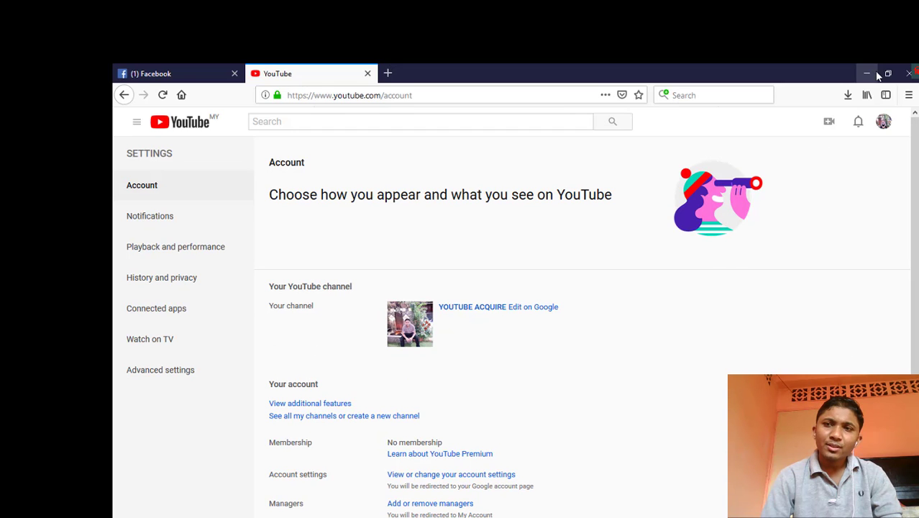
pyautogui.click(884, 123)
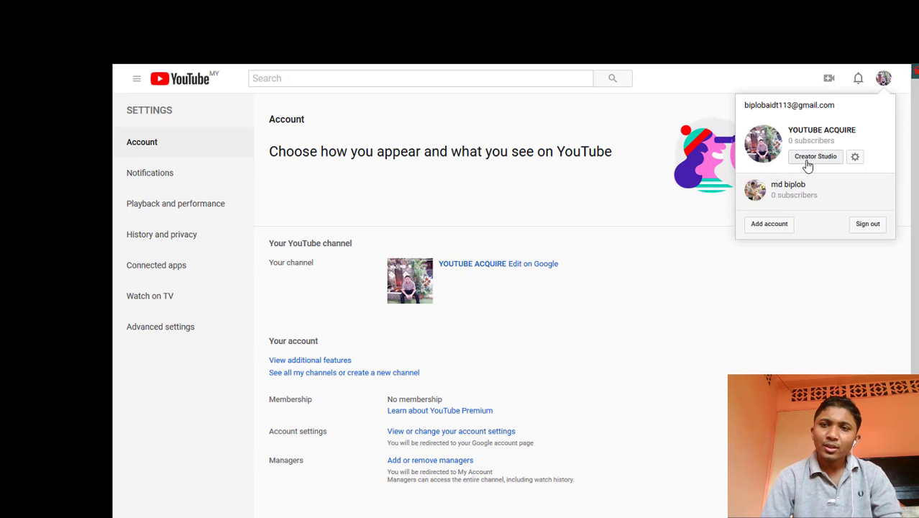
pyautogui.click(824, 161)
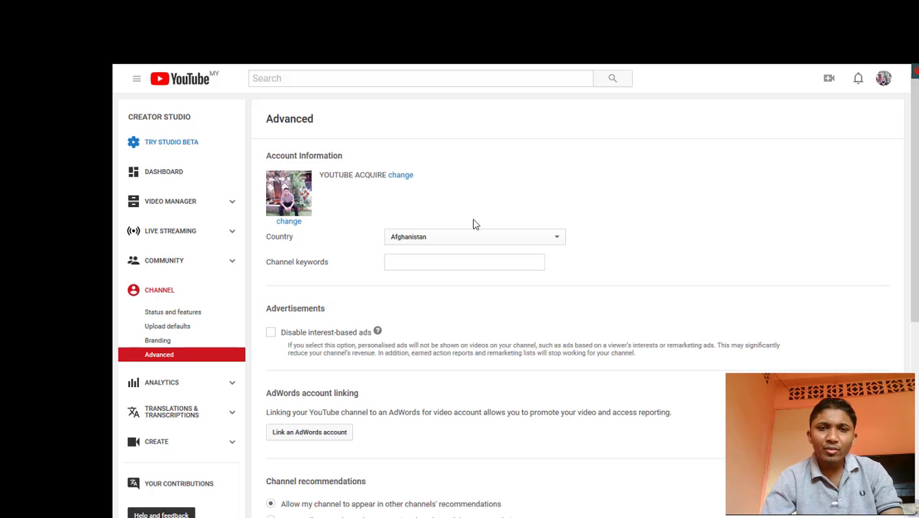
# Step: Set the channel's country to United Kingdom
pyautogui.click(493, 236)
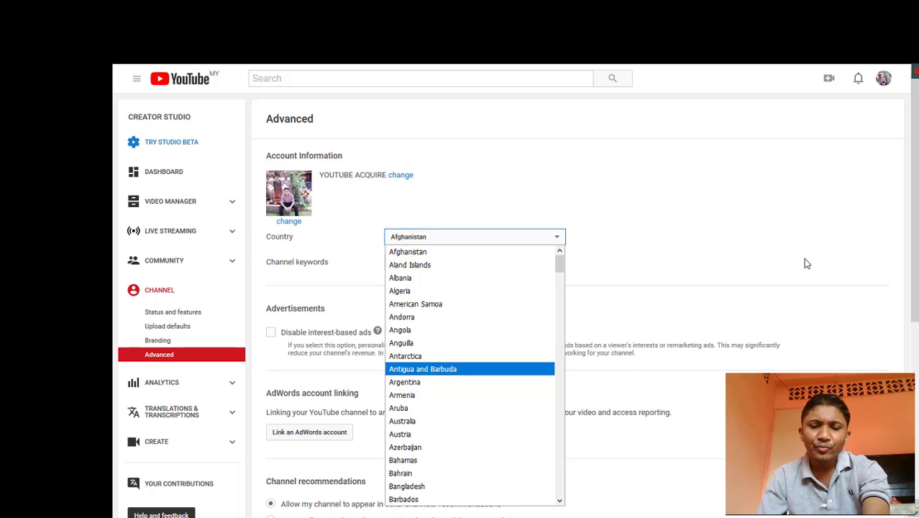
pyautogui.press('u')
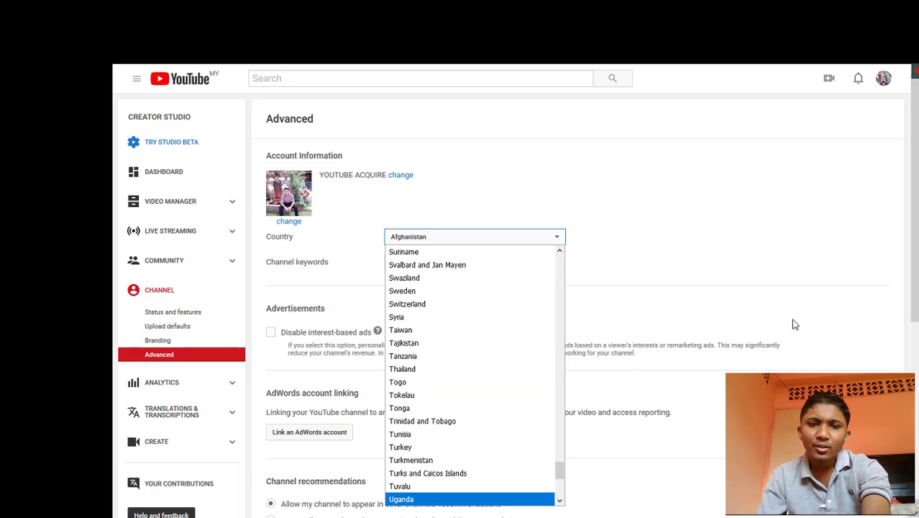
pyautogui.scroll(-4, 445, 455)
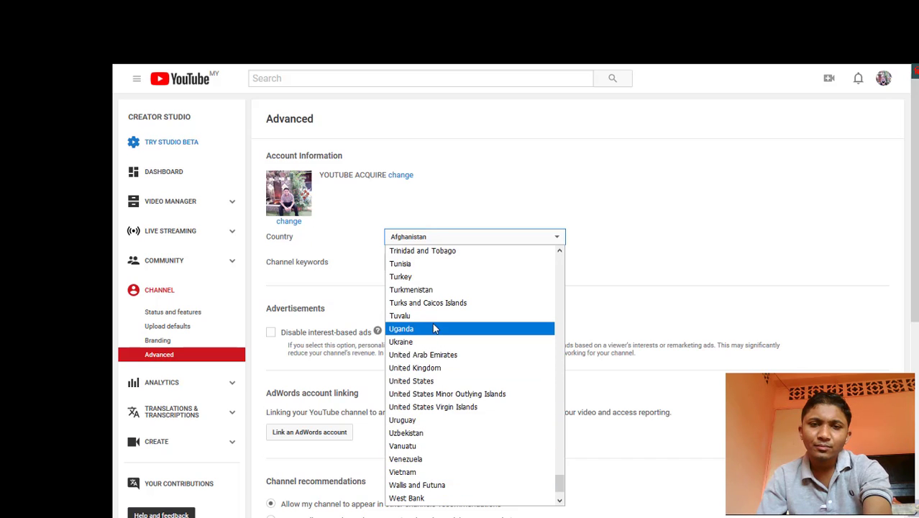
pyautogui.click(433, 369)
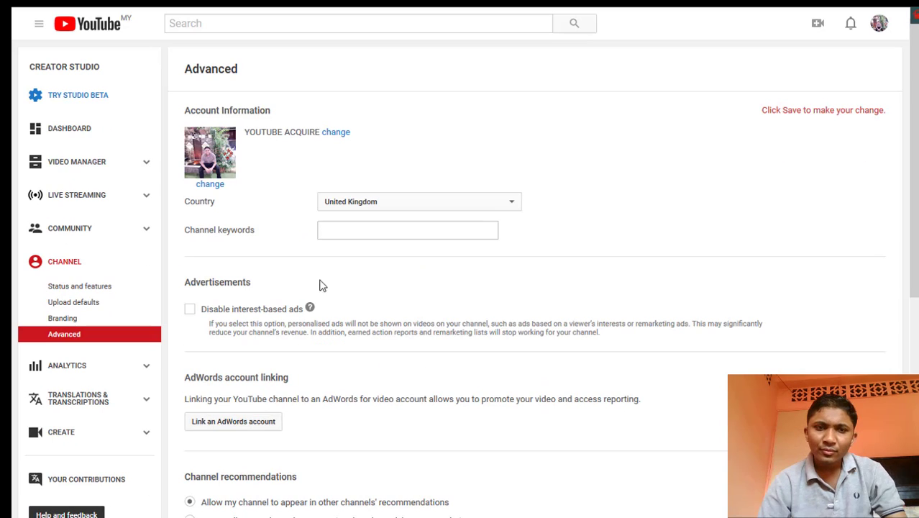
# Step: Enter "YOUTUBE ACQUIRE, IT IS A LEARNING CHANNEL." as the channel keywords
pyautogui.click(353, 232)
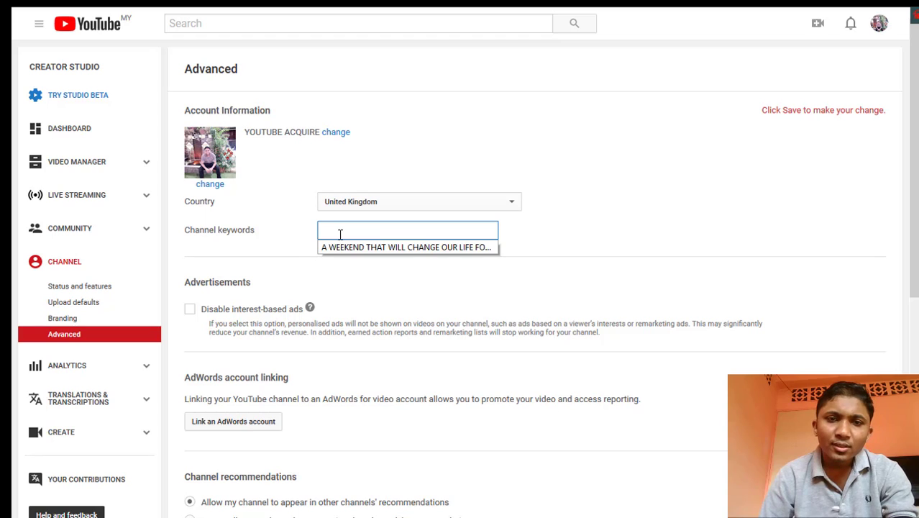
pyautogui.click(339, 233)
pyautogui.click(338, 234)
pyautogui.click(335, 235)
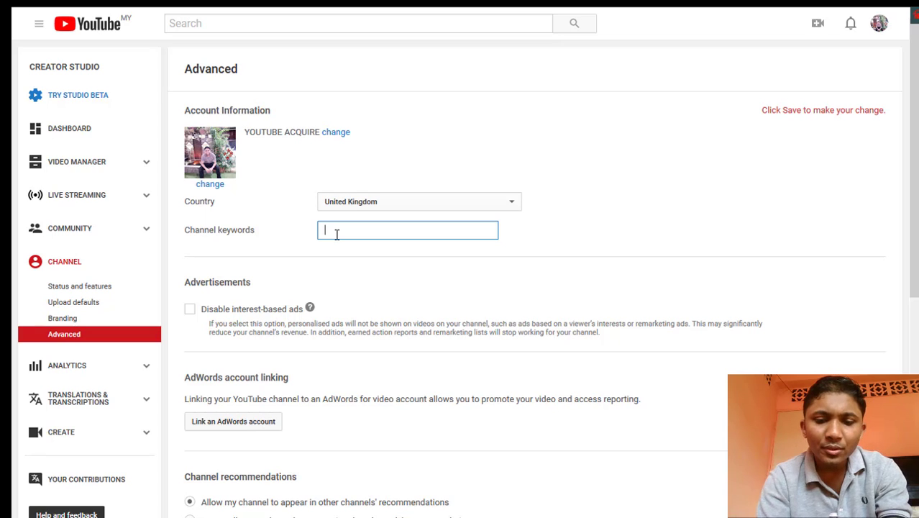
pyautogui.write('YOUTU')
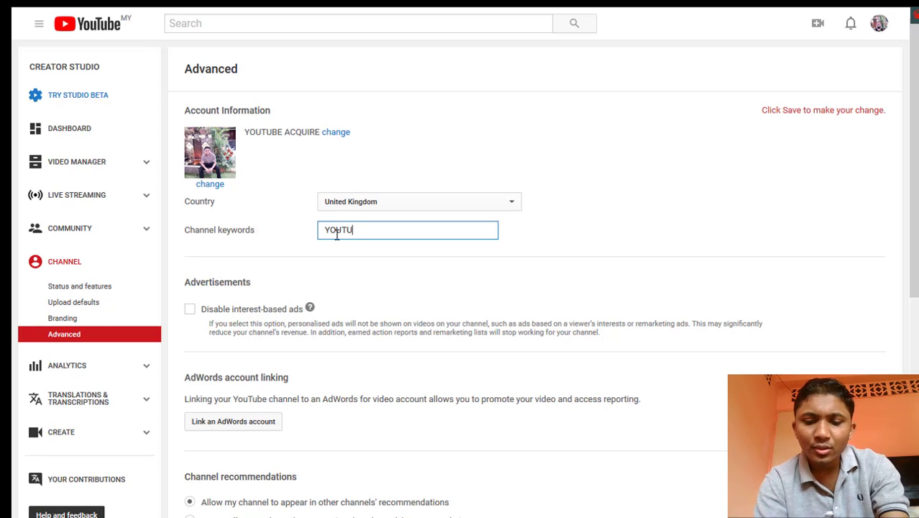
pyautogui.write('BE')
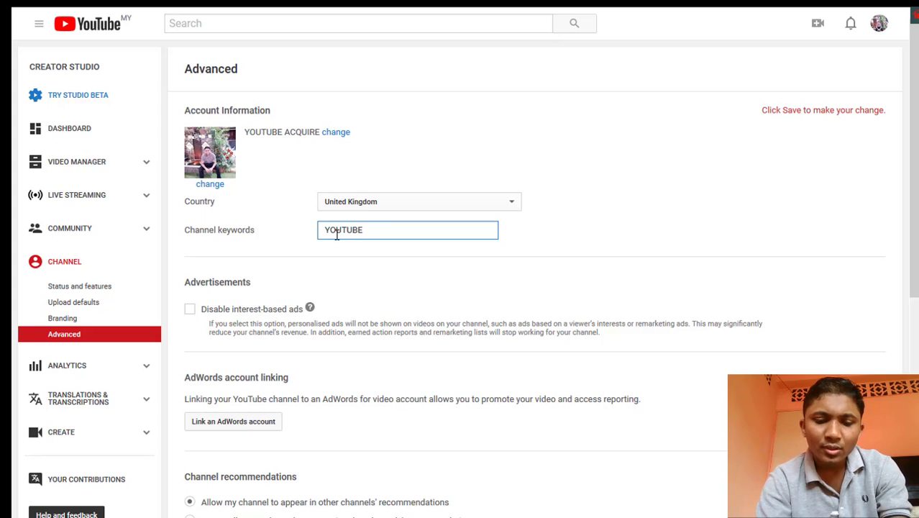
pyautogui.write(' ACQ')
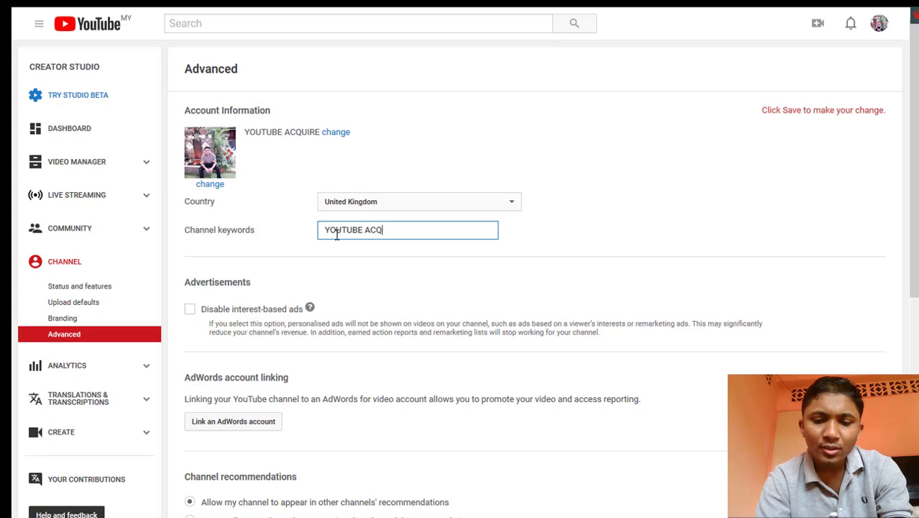
pyautogui.write('UIRE')
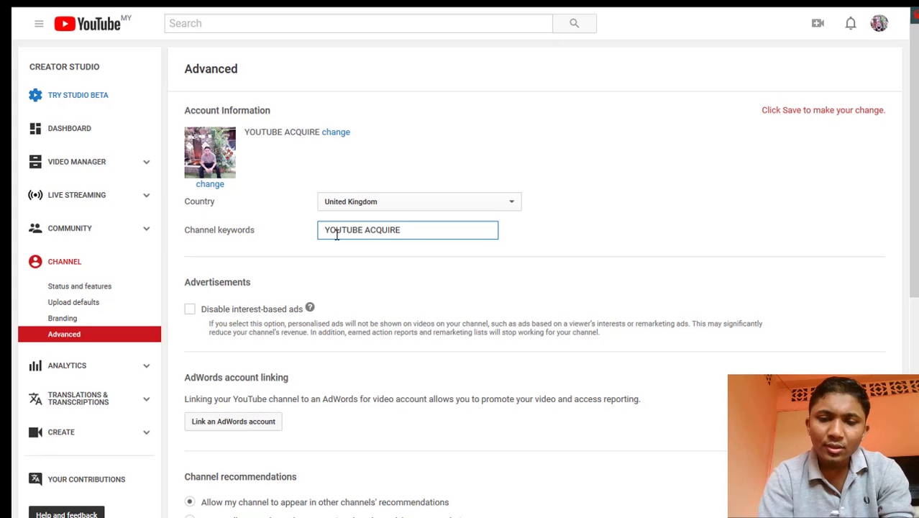
pyautogui.write(',')
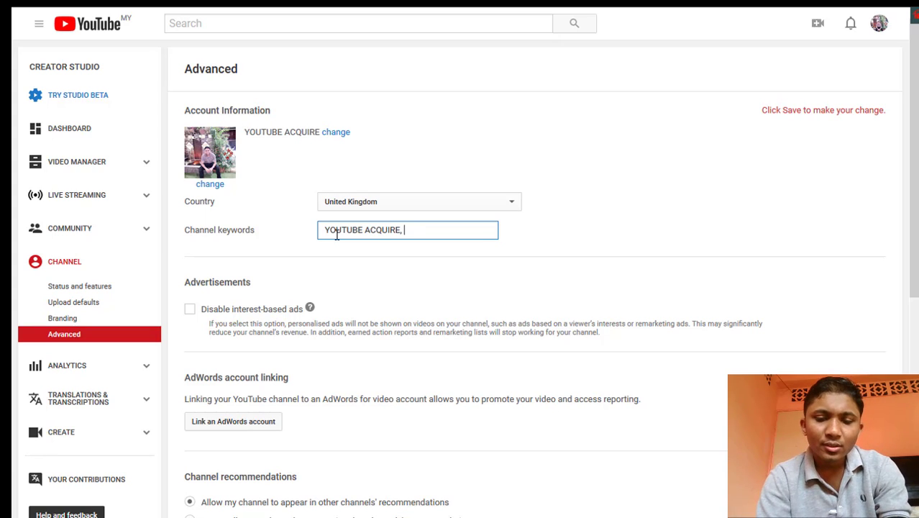
pyautogui.write(' IT')
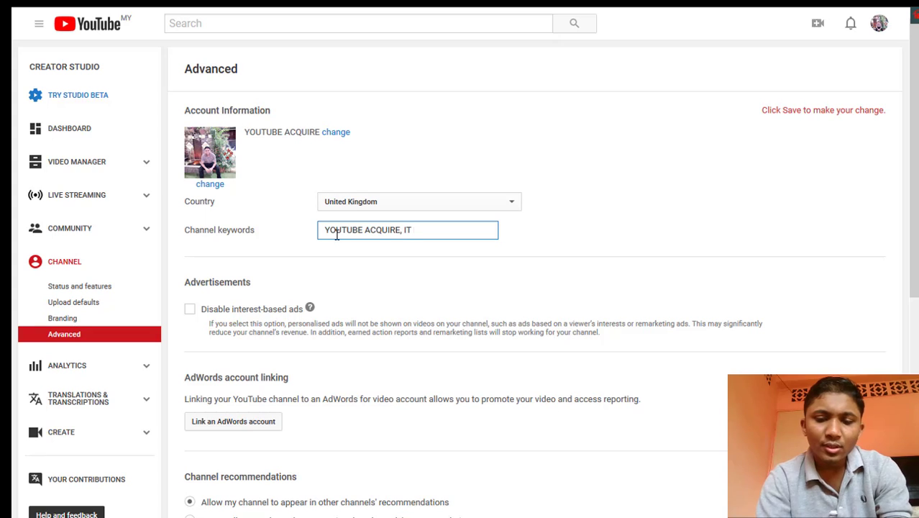
pyautogui.write(' IS A')
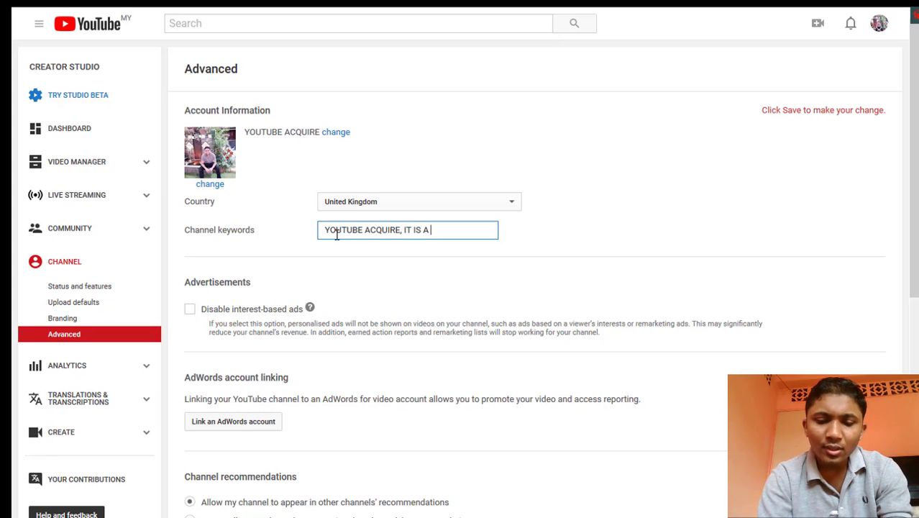
pyautogui.write(' LE')
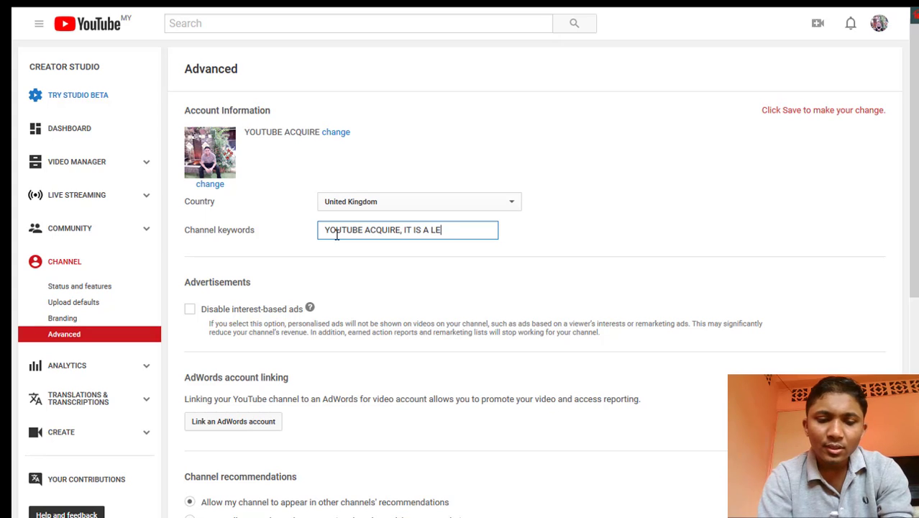
pyautogui.write('ARNI')
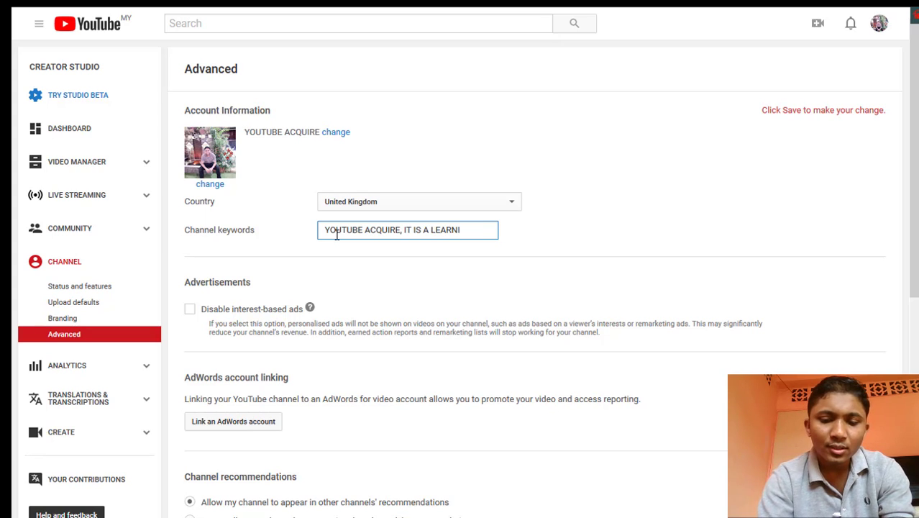
pyautogui.write('NG')
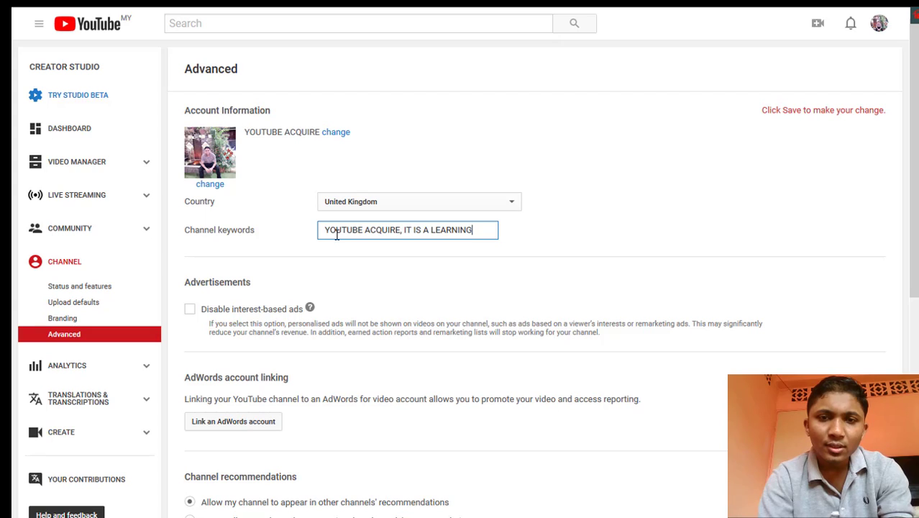
pyautogui.write(' C')
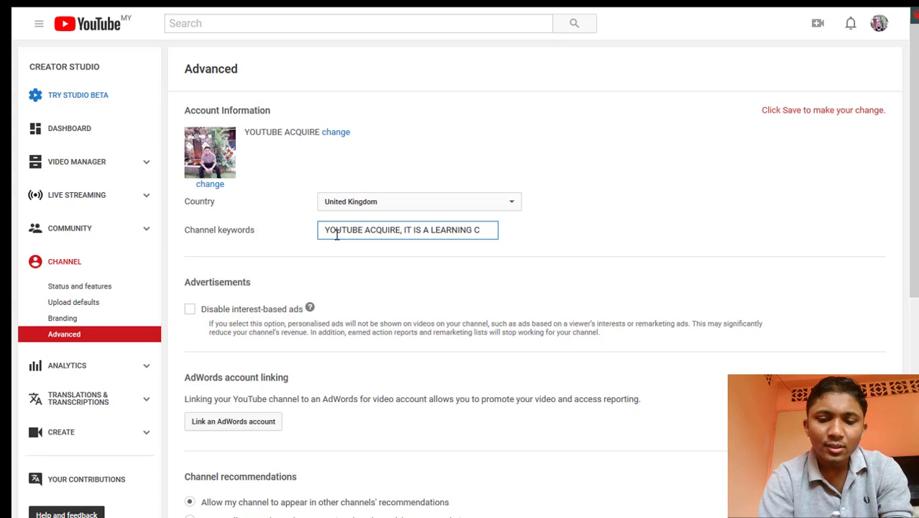
pyautogui.write('HANNEL')
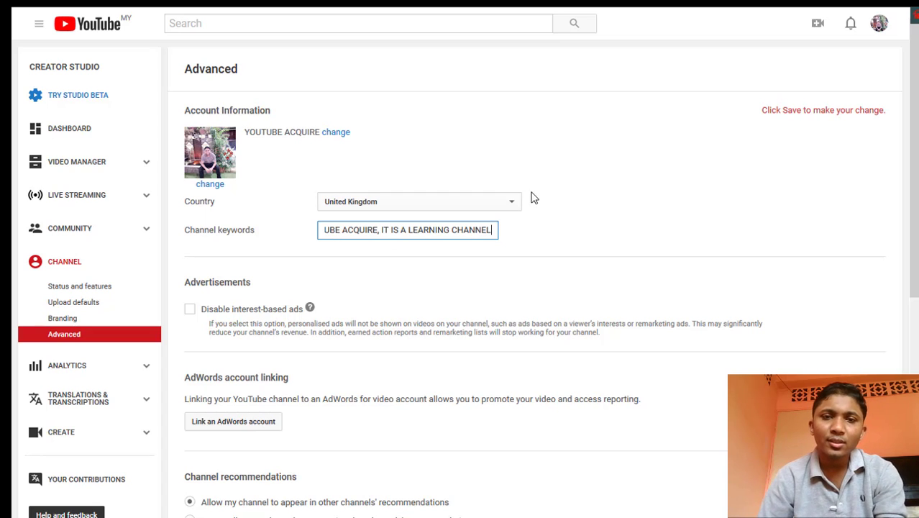
pyautogui.write(',')
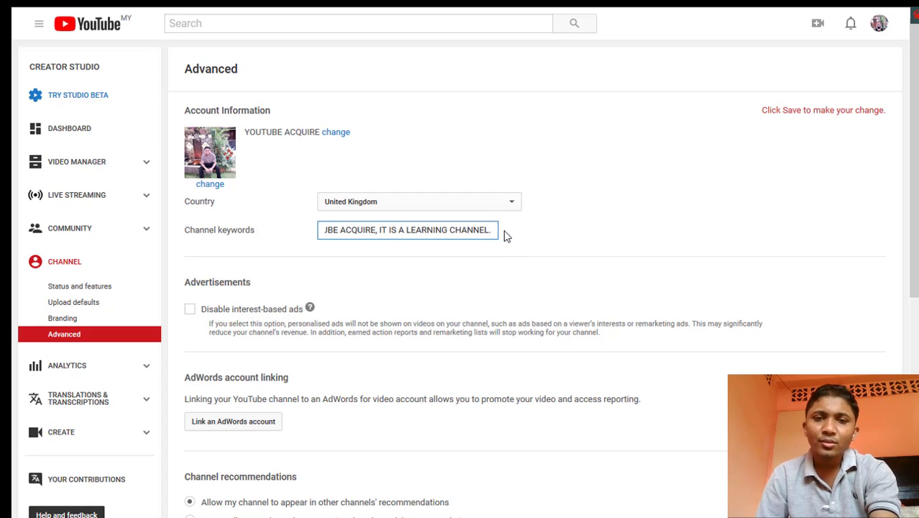
# Step: Review the channel recommendation and subscriber count options, and save the advanced channel settings
pyautogui.scroll(-3, 414, 299)
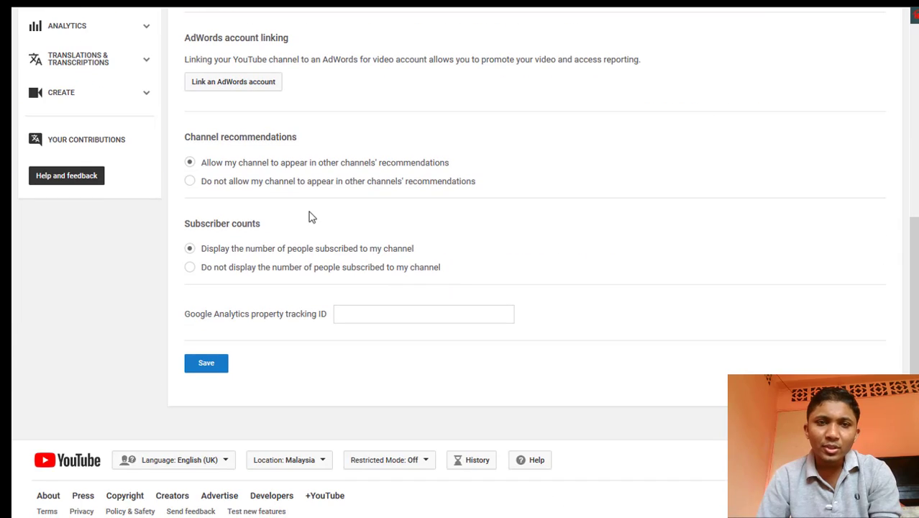
pyautogui.scroll(1, 298, 209)
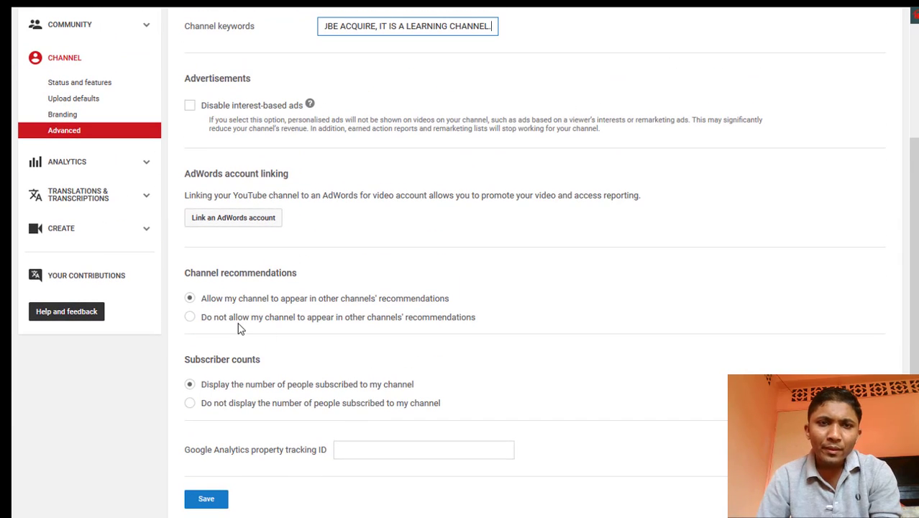
pyautogui.scroll(-2, 238, 334)
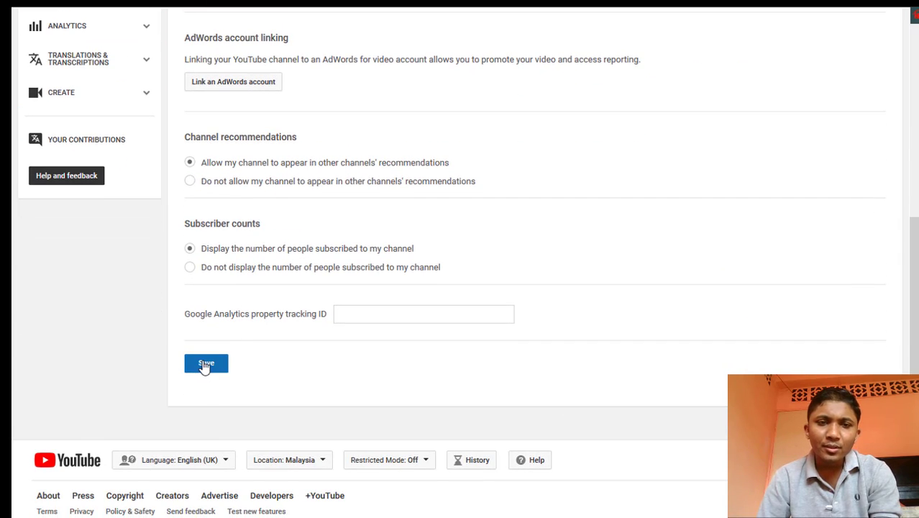